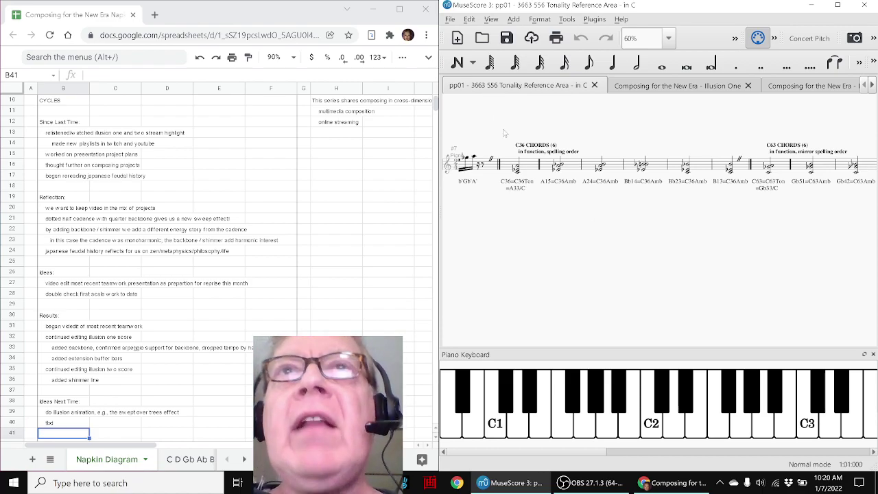
Play back the reference score briefly and inspect measure 13's B13=C36Amb chord
left_click(529, 172)
key("Escape")
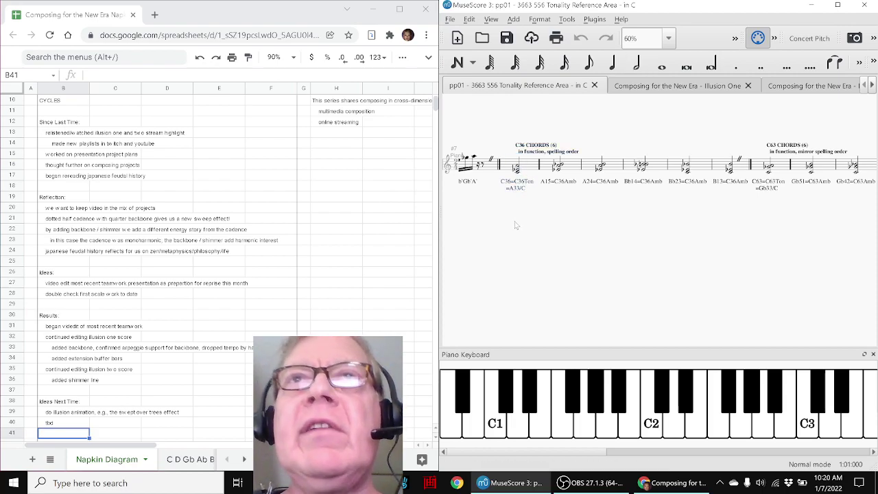
key("space")
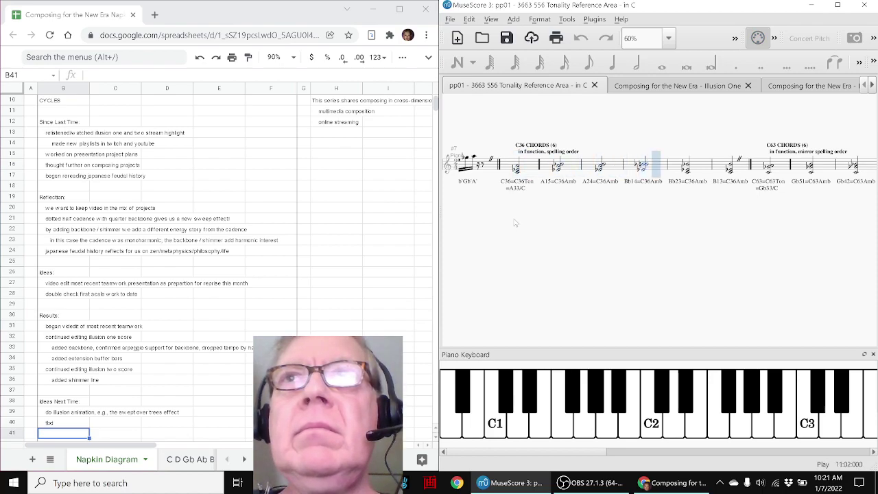
key("space")
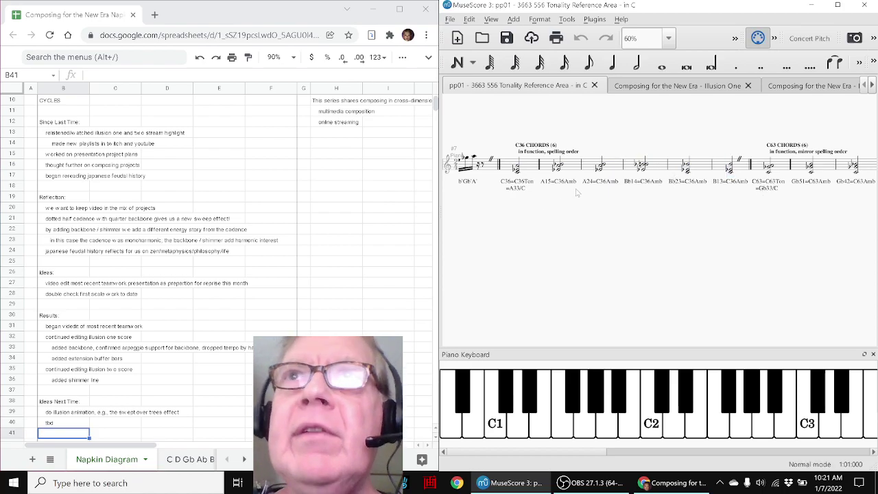
left_click(731, 166)
key("Escape")
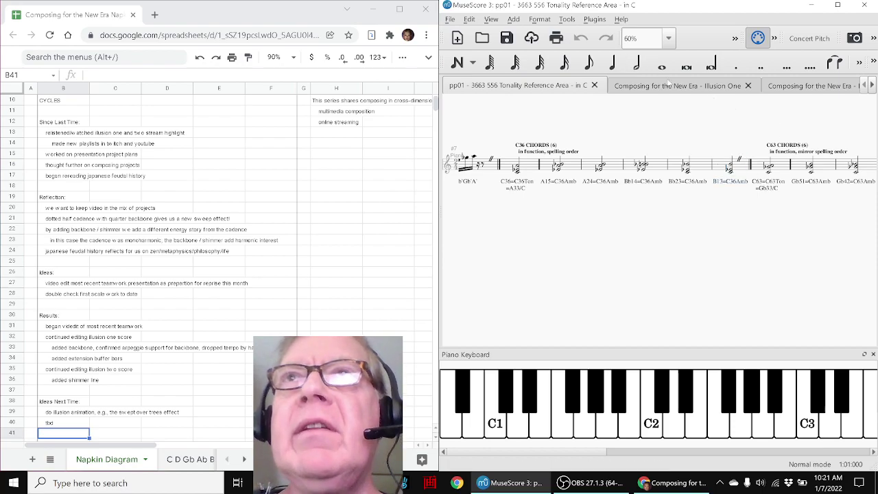
In Illusion One, select Backbone measures and the HALF-CADENCE lyric, play, then check OBS
left_click(669, 85)
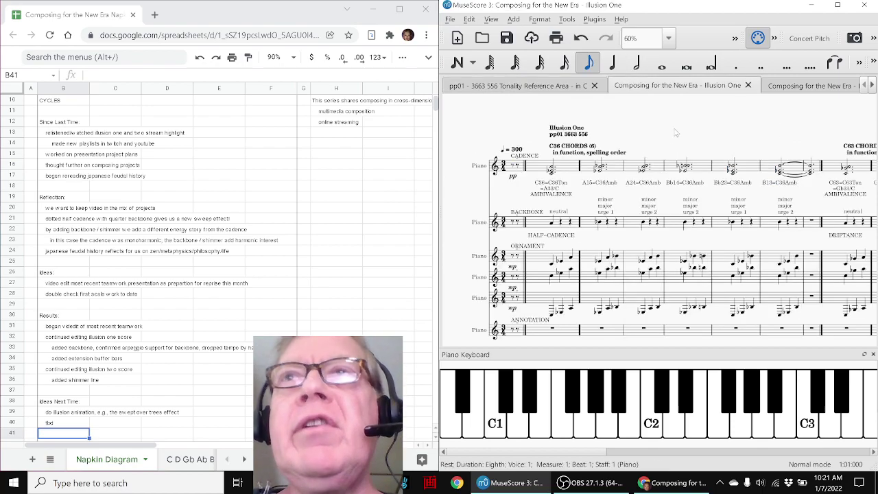
left_click(561, 170)
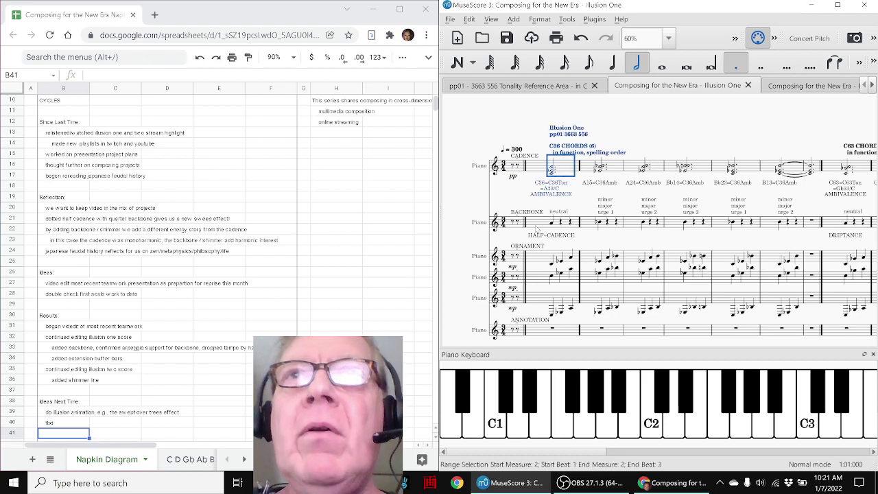
key("alt+Down")
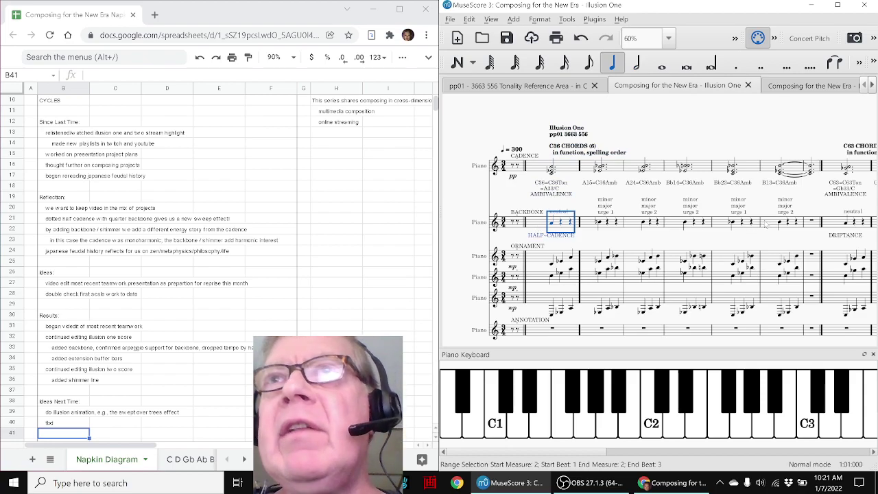
left_click(769, 228)
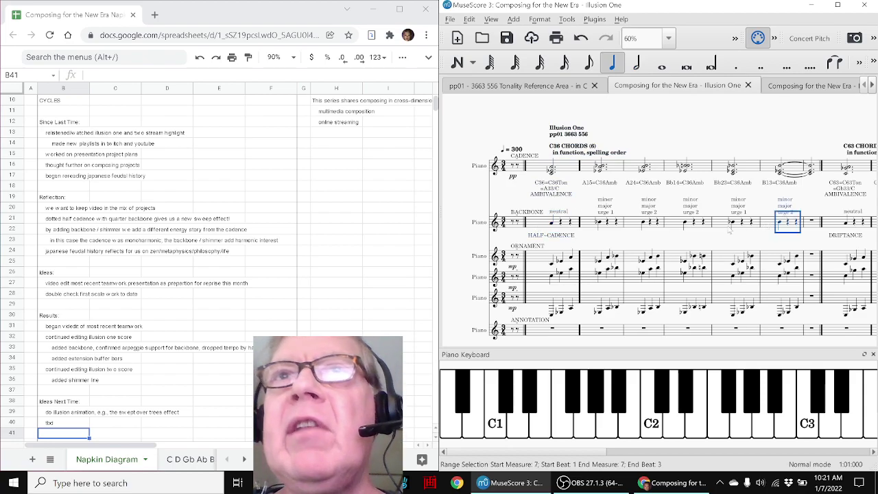
left_click(568, 235)
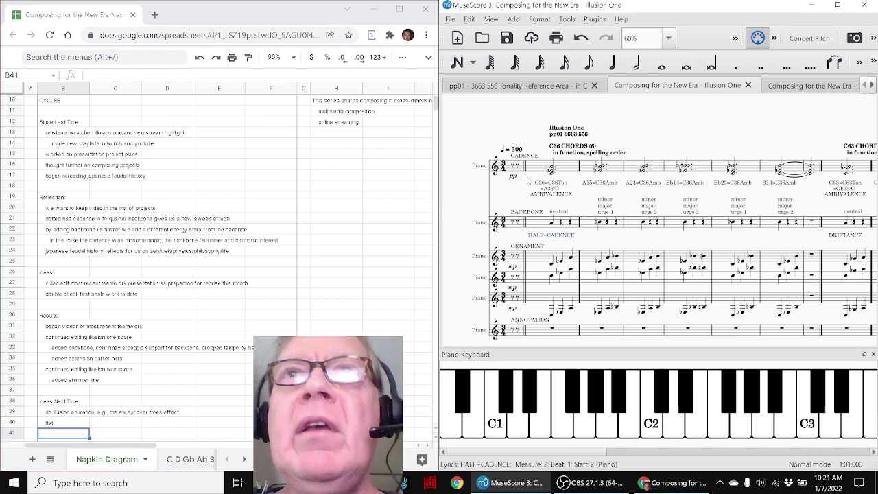
key("space")
key("space")
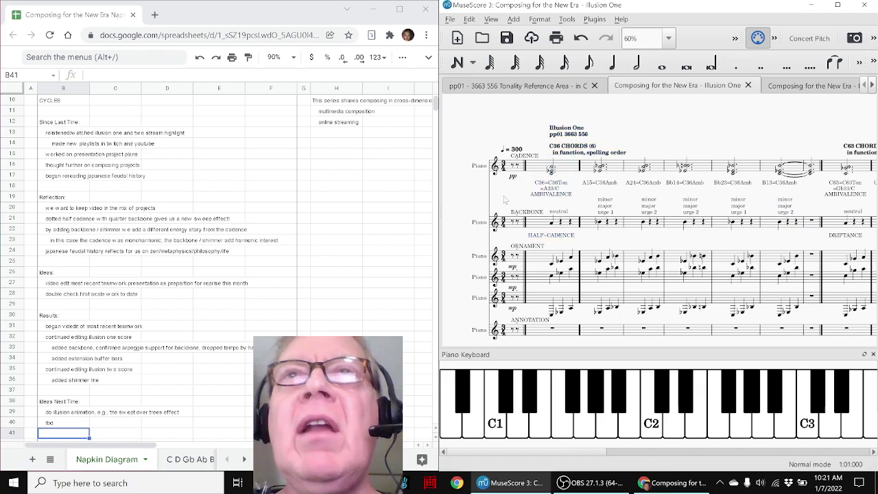
key("space")
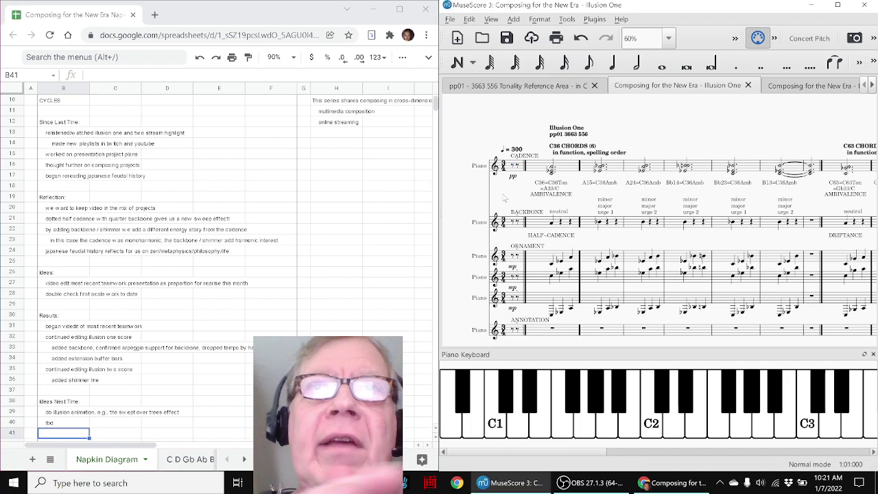
left_click(572, 484)
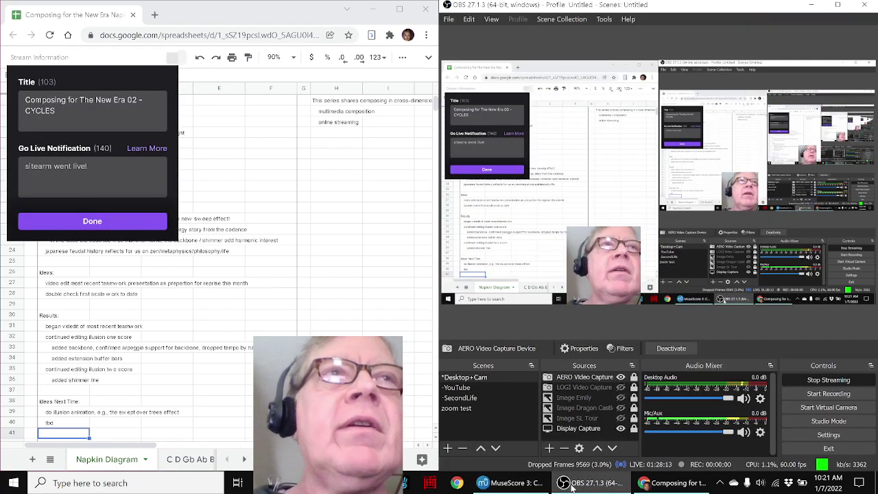
left_click(572, 484)
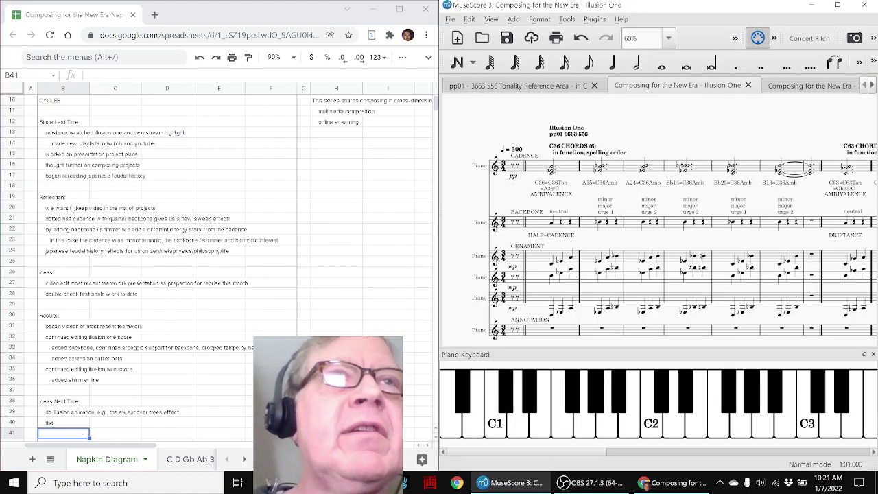
left_click(72, 208)
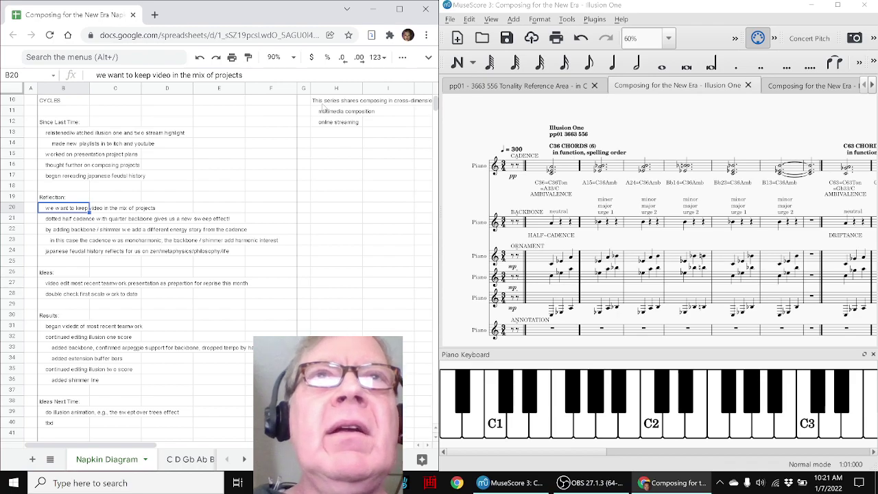
left_click(322, 105)
key("Right")
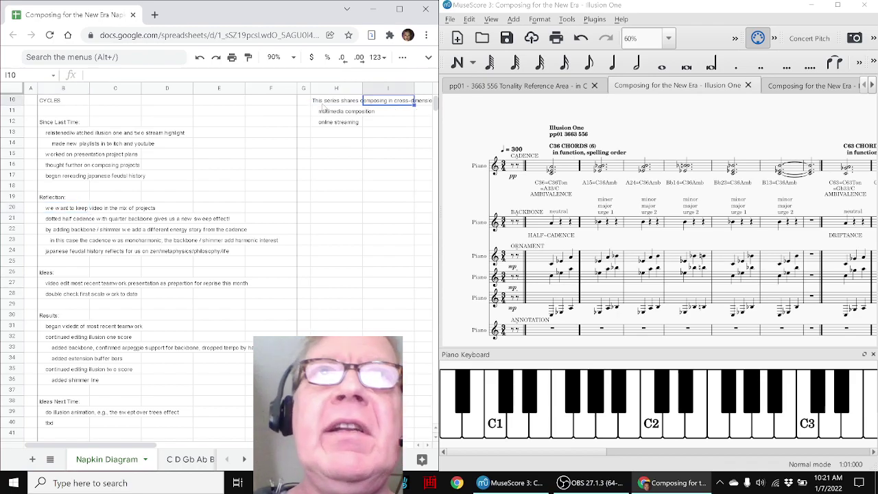
key("Right")
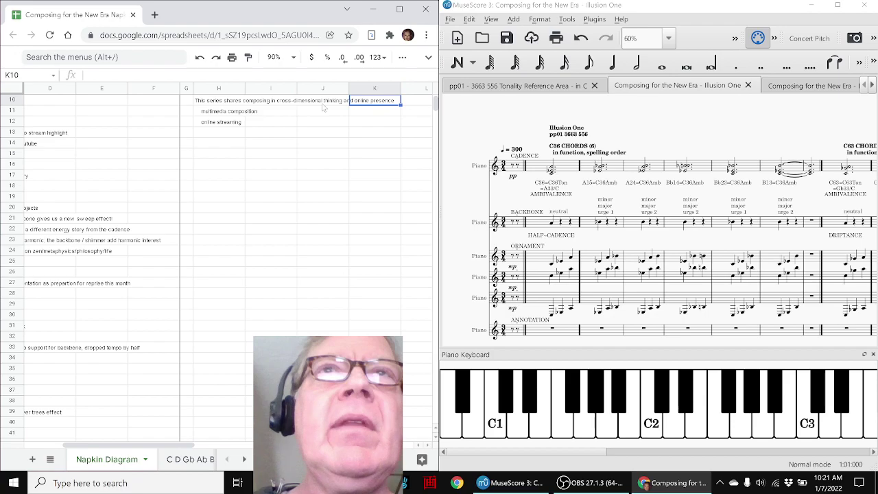
key("Left")
key("Left")
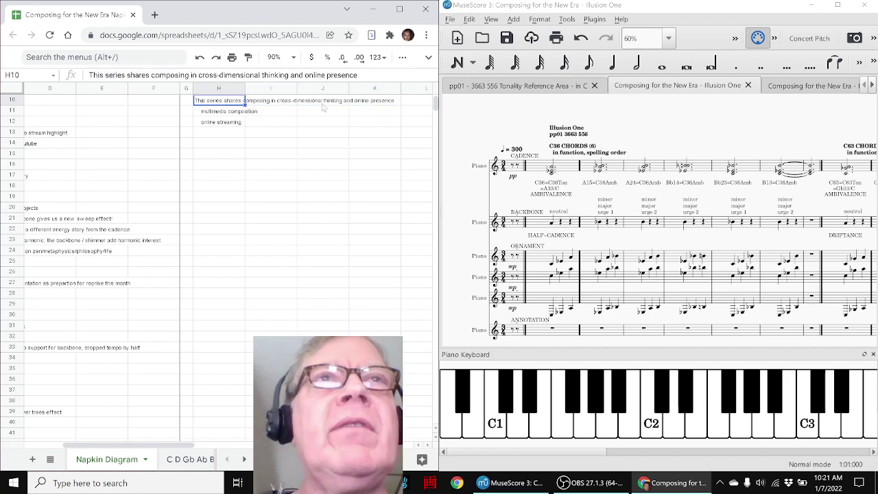
key("Down")
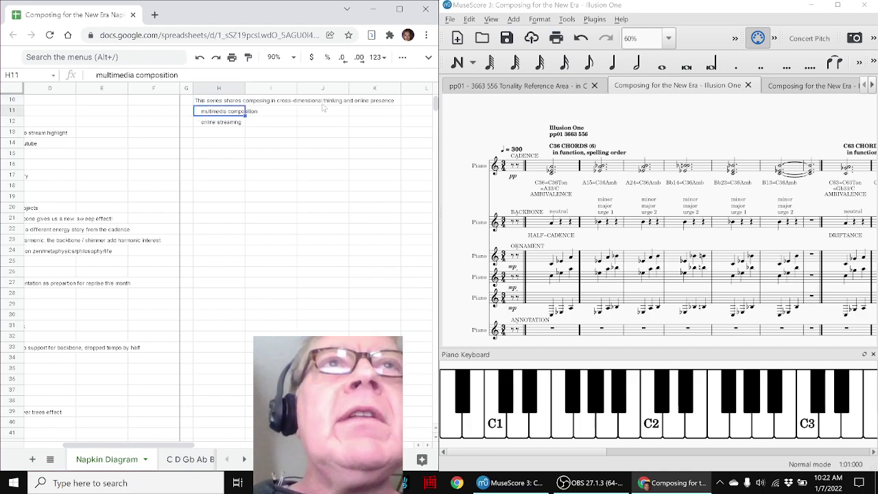
key("Down")
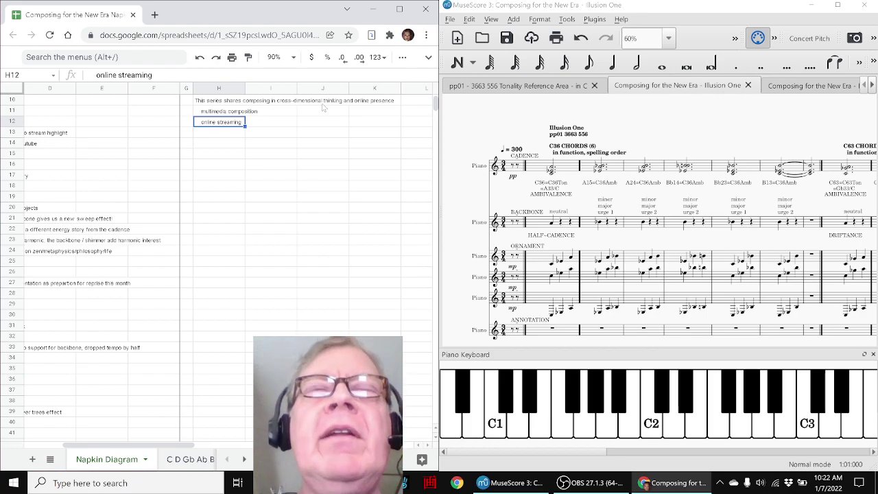
key("Left")
key("Left")
key("Left")
key("Left")
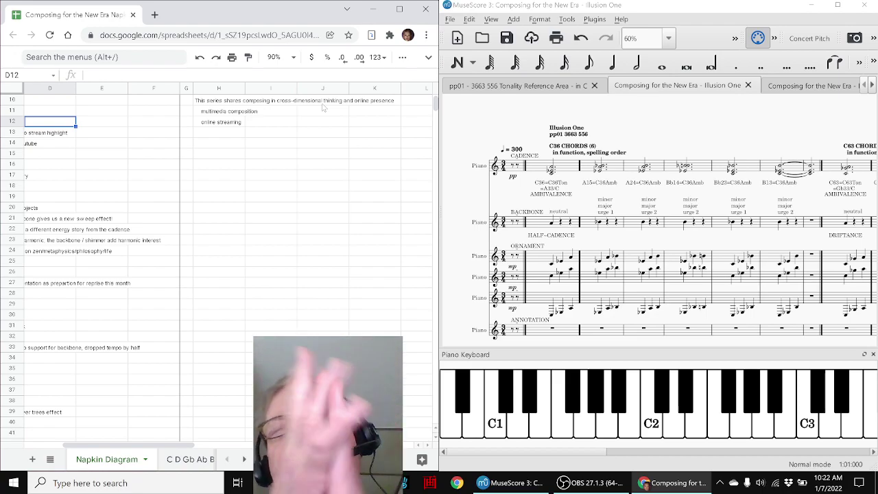
key("Left")
key("Left")
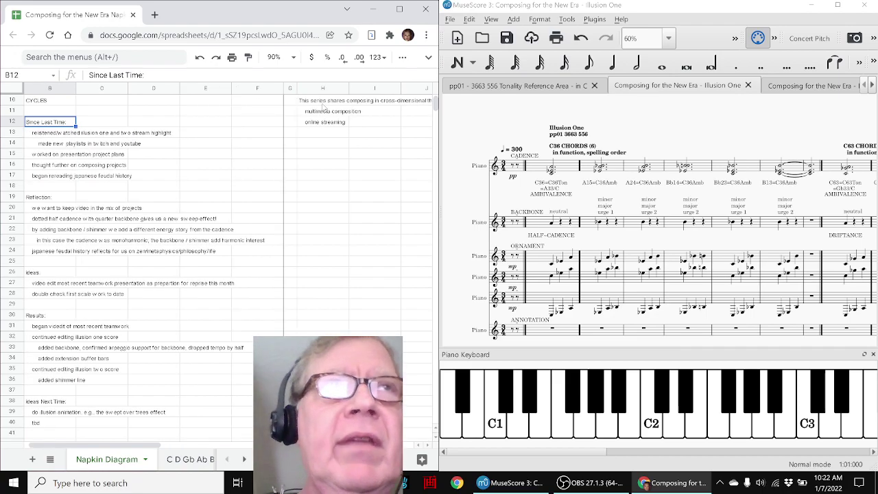
key("Down")
key("Down")
key("Down")
key("Down")
key("Down")
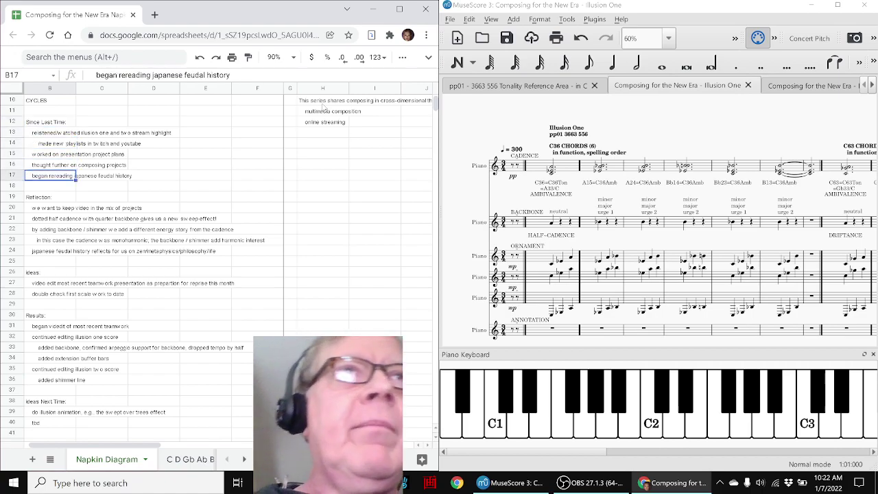
key("Down")
key("Down")
key("Down")
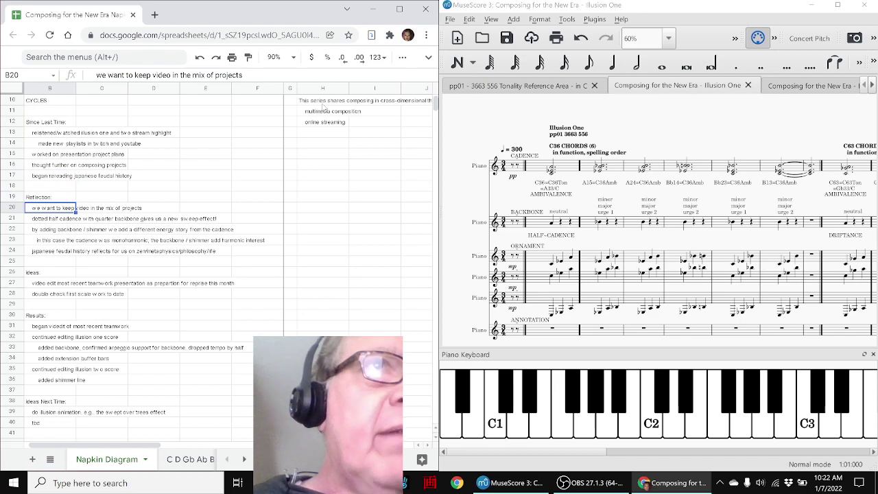
key("Down")
key("Down")
key("Down")
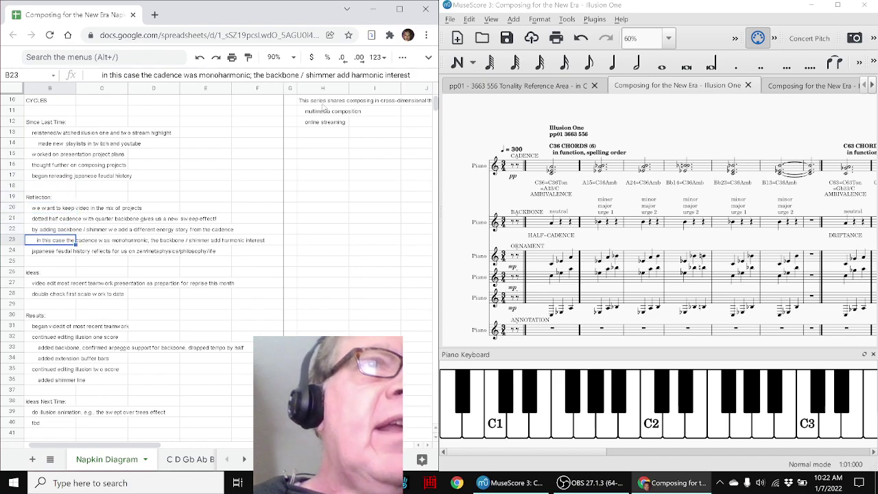
key("Down")
key("Down")
key("Down")
key("Down")
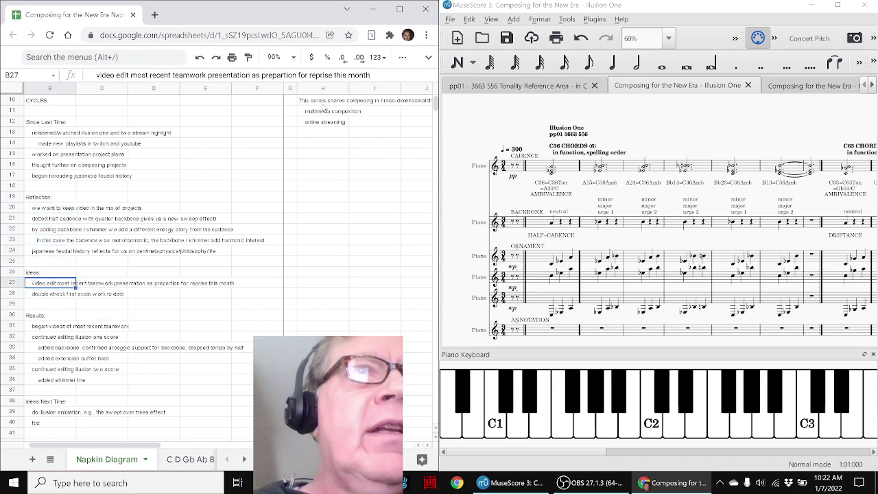
key("Down")
key("Down")
key("Down")
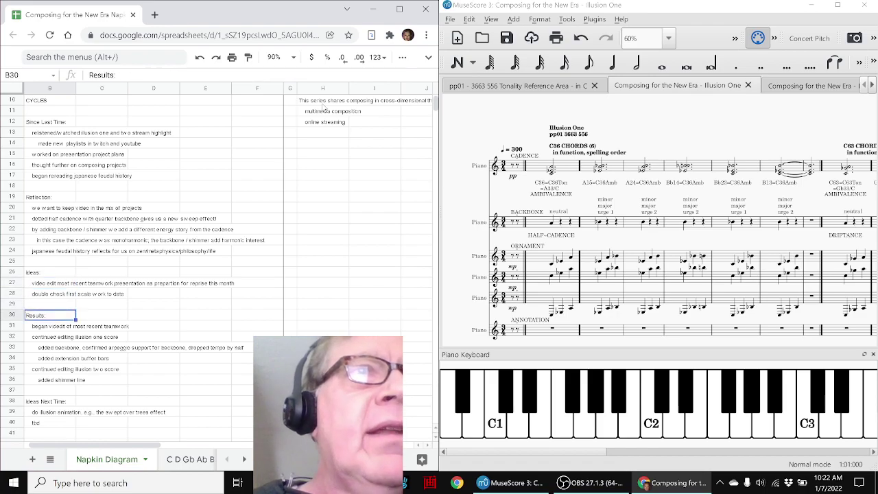
key("Down")
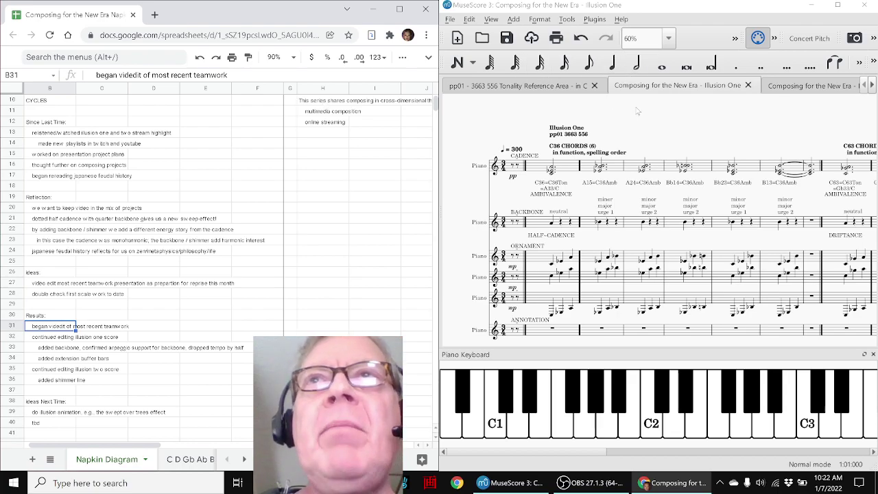
left_click(655, 89)
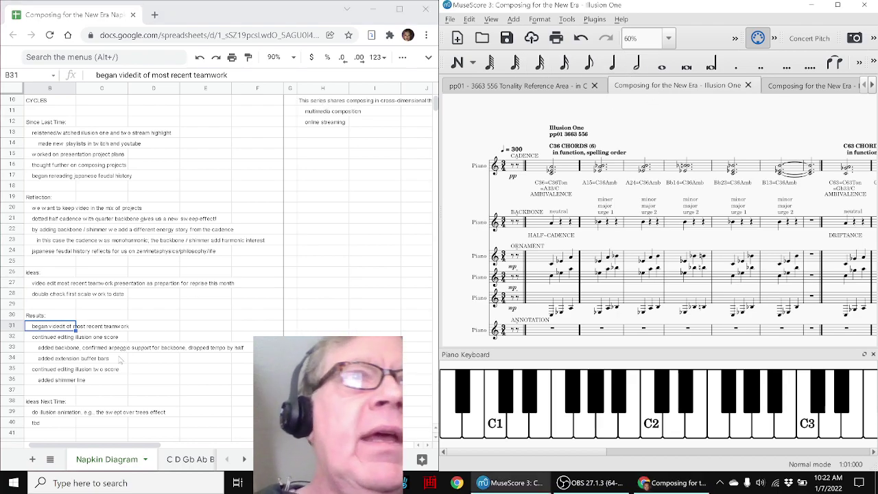
left_click(69, 371)
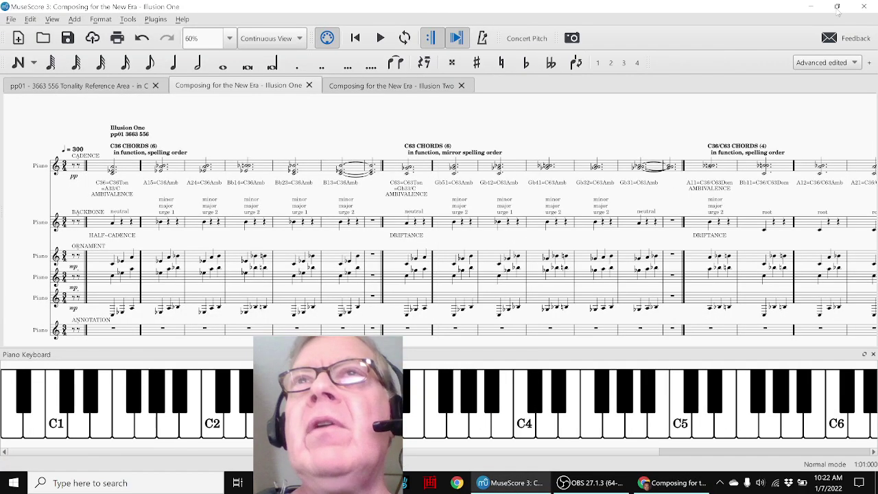
Maximise MuseScore, hide the Piano Keyboard, and play Illusion One from its first rest
left_click(838, 5)
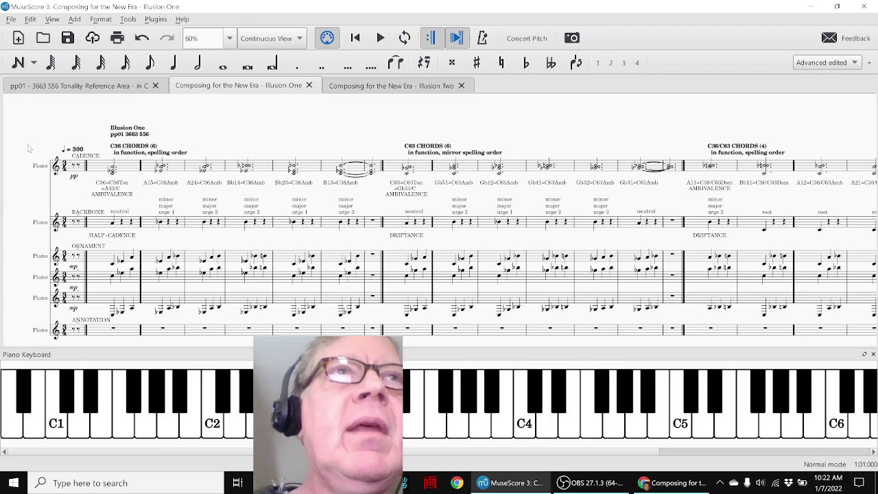
left_click(873, 354)
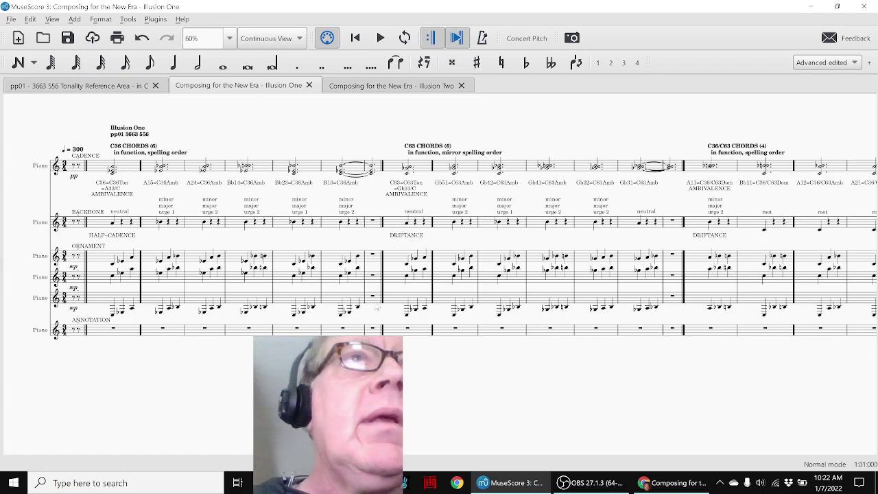
key("ctrl+Home")
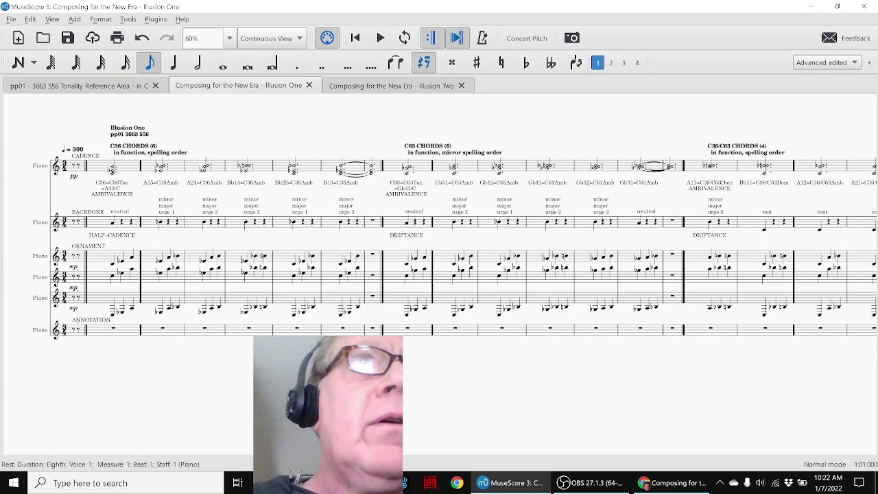
key("space")
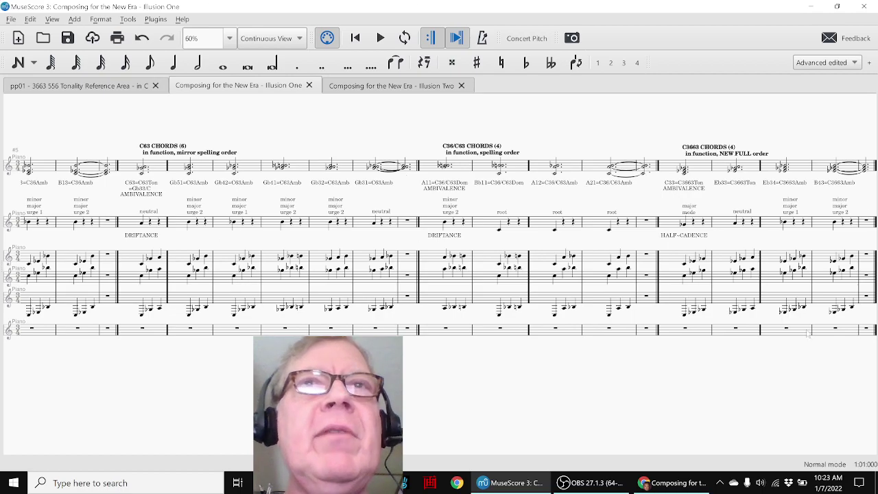
Play the Illusion Two score through and return to measure 1
left_click(402, 87)
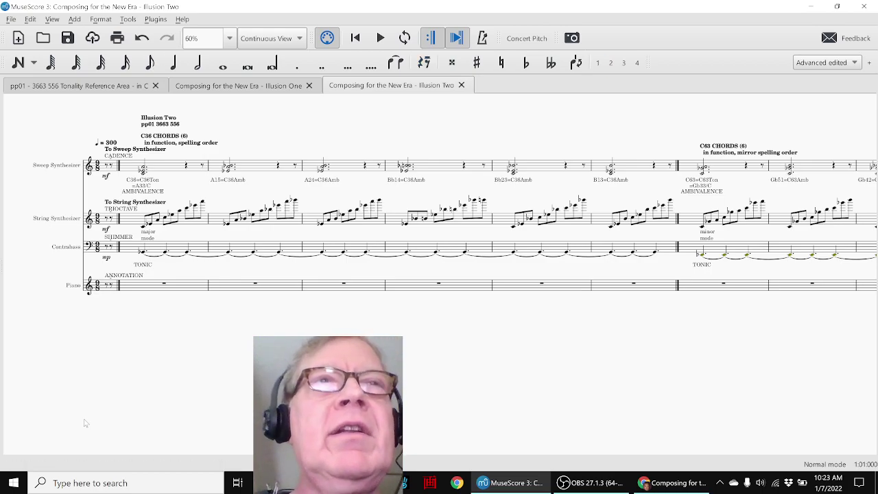
key("space")
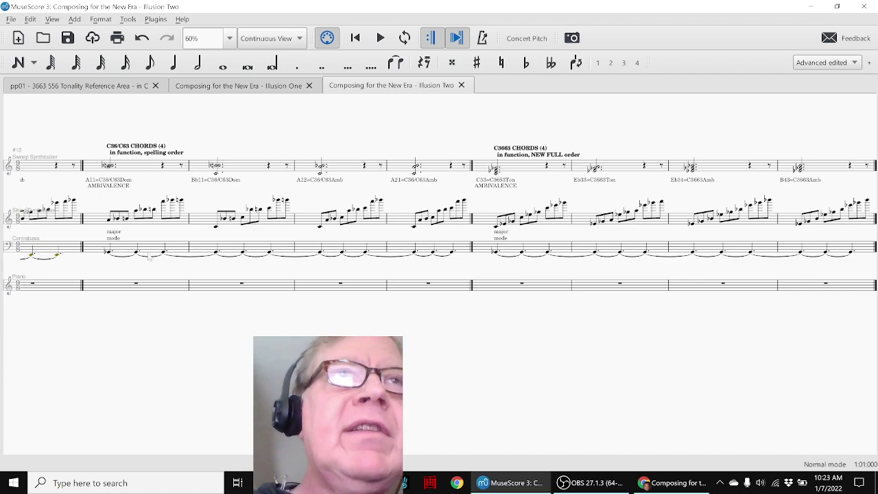
key("ctrl+Home")
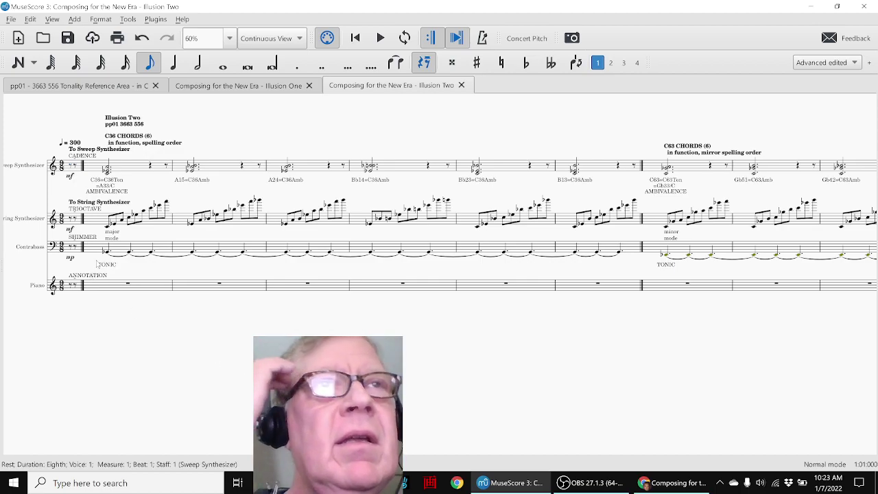
Replace the first Contrabass TONIC lyric with STATENCE, correcting the typed typo
double_click(103, 264)
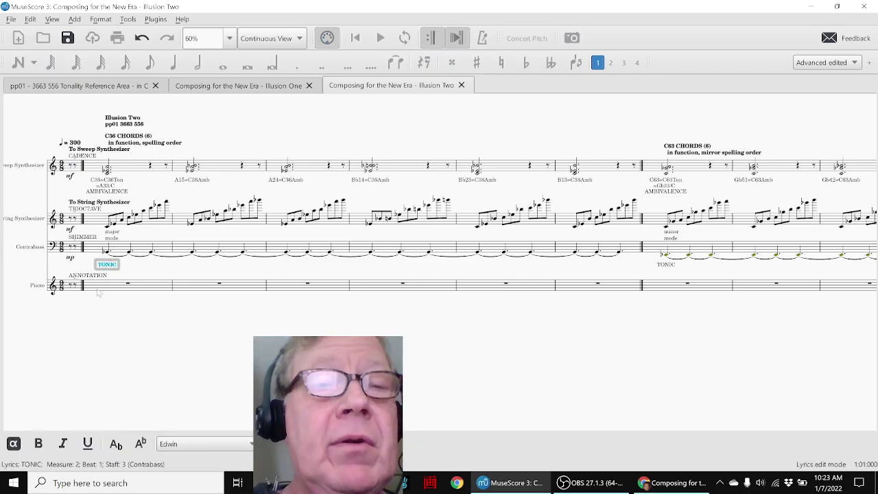
type("ATATEN")
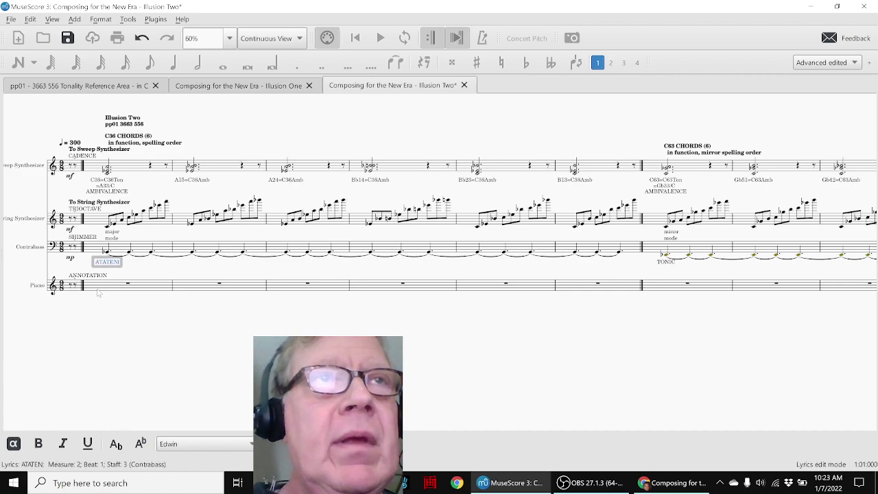
type("CE")
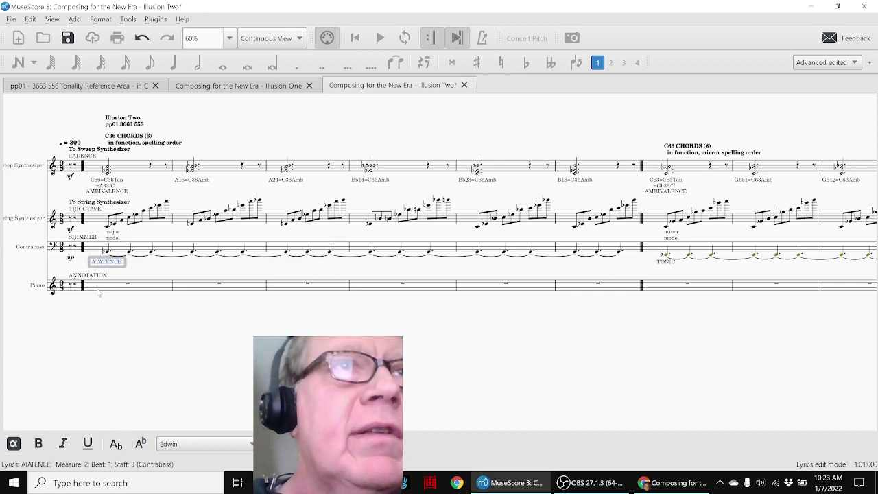
type("S")
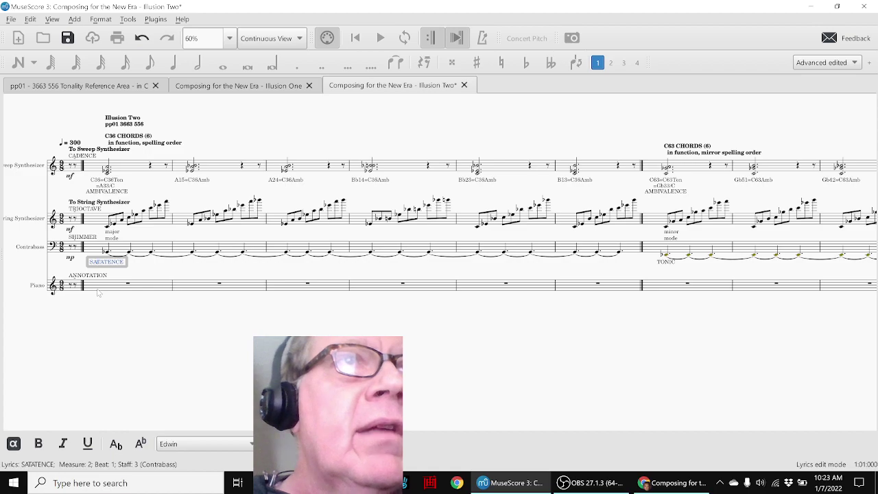
key("Delete")
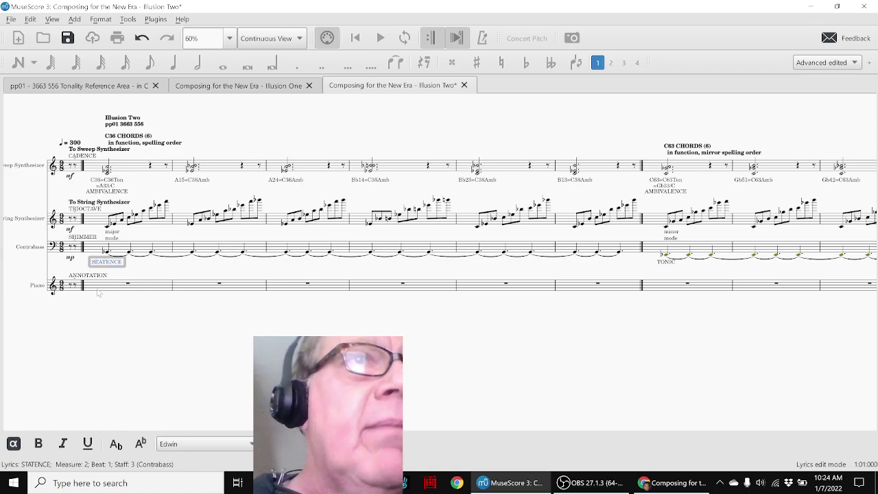
left_click(115, 378)
left_click(114, 266)
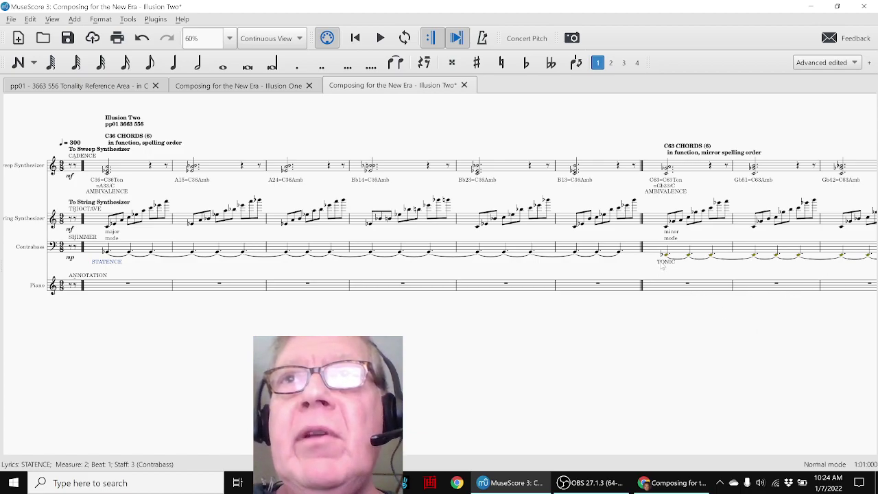
Paste the STATENCE lyric under the Contrabass note in measure 8
key("Escape")
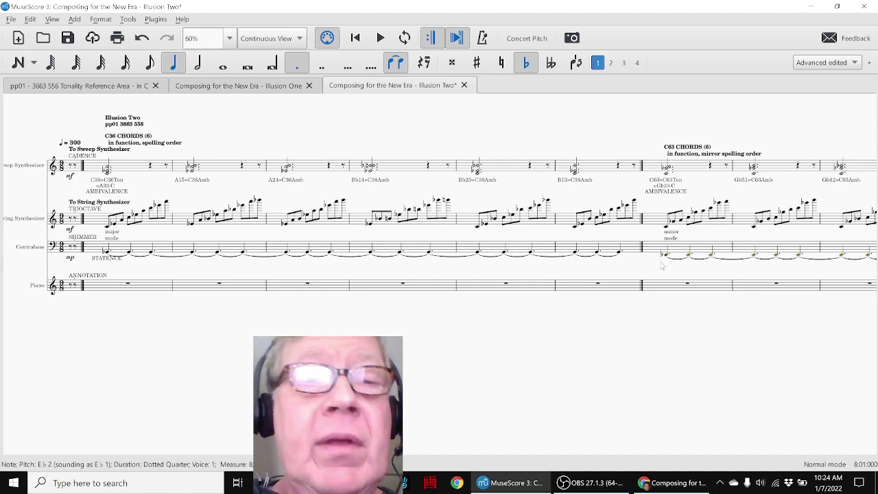
key("ctrl+v")
key("Escape")
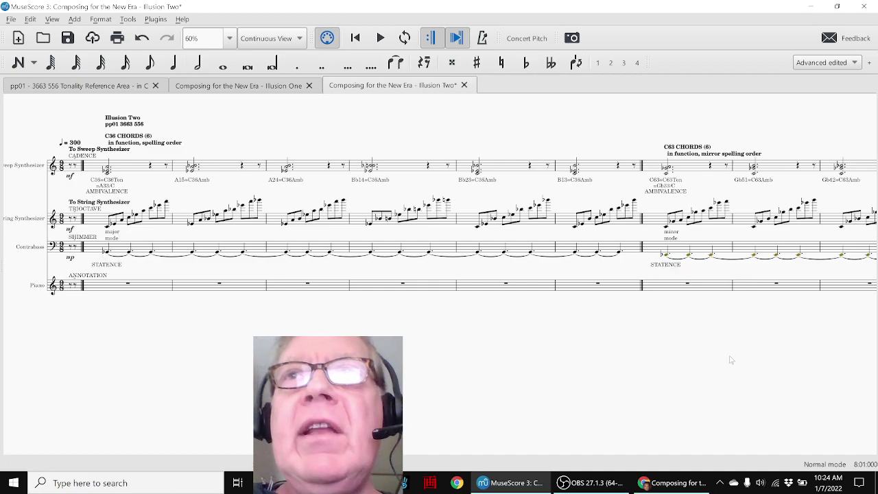
scroll(729, 359, "right", 5)
scroll(503, 349, "right", 2)
scroll(618, 357, "right", 4)
scroll(472, 341, "right", 3)
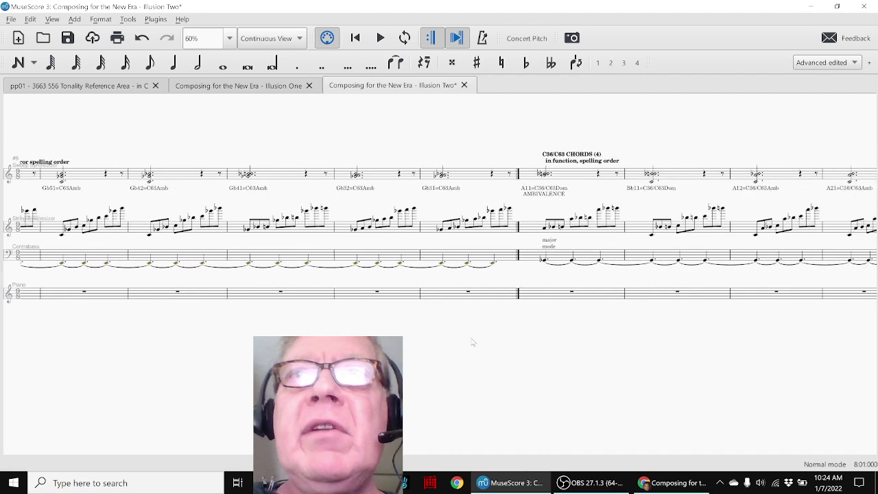
Paste STATENCE under the first Contrabass notes of the C36/C63 and C3663 sections, then save
left_click(543, 260)
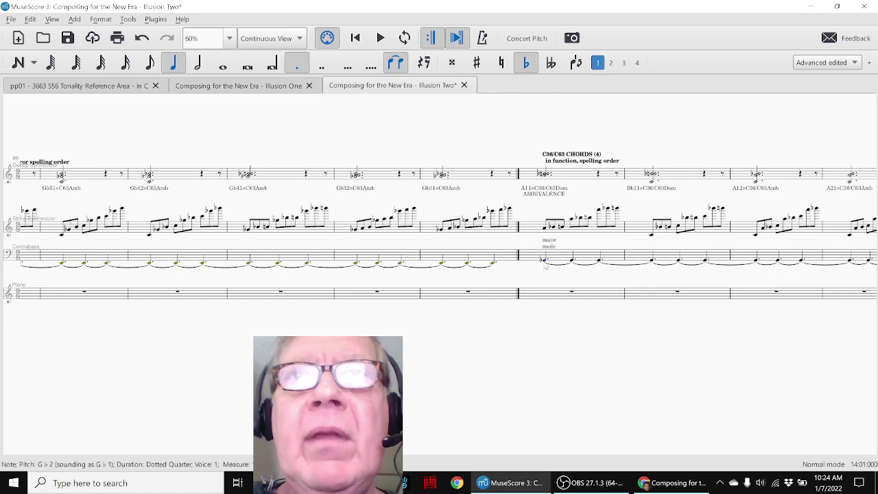
type("STATENCE")
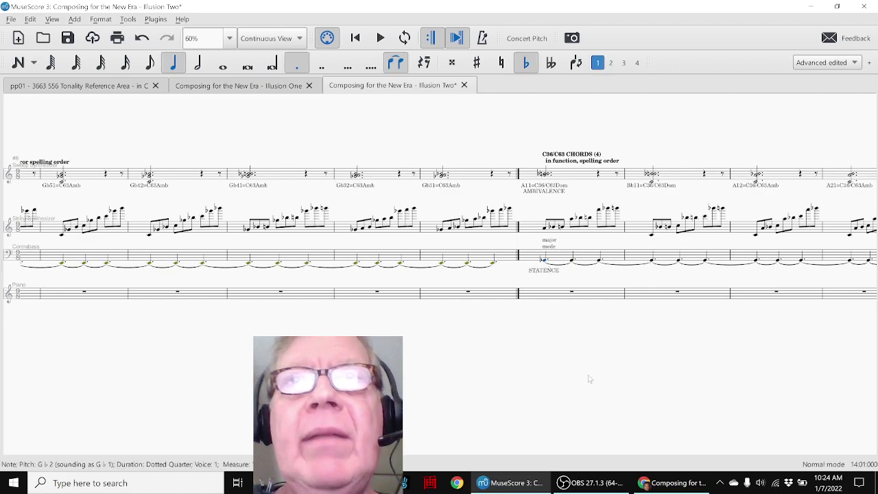
key("Escape")
scroll(672, 373, "right", 5)
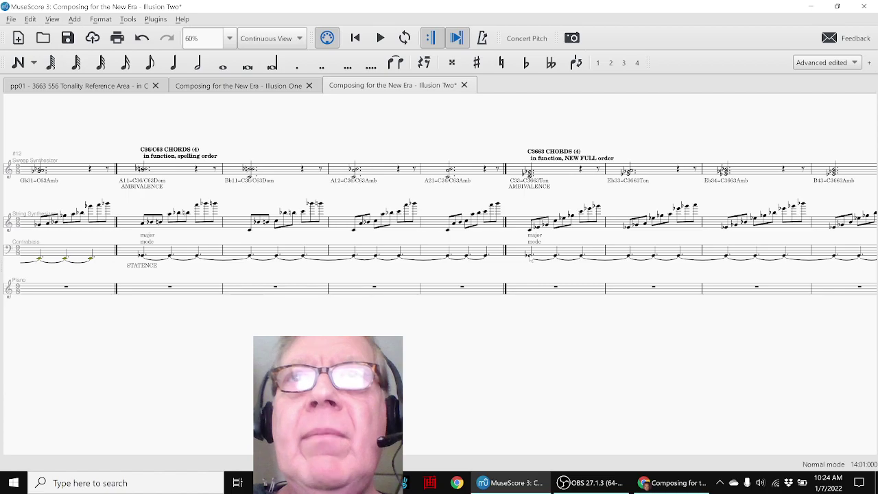
left_click(529, 256)
key("ctrl+v")
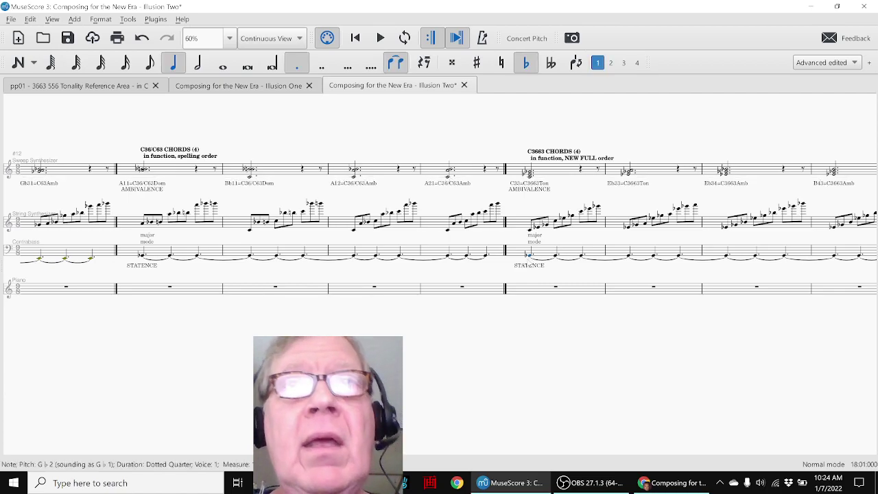
key("Escape")
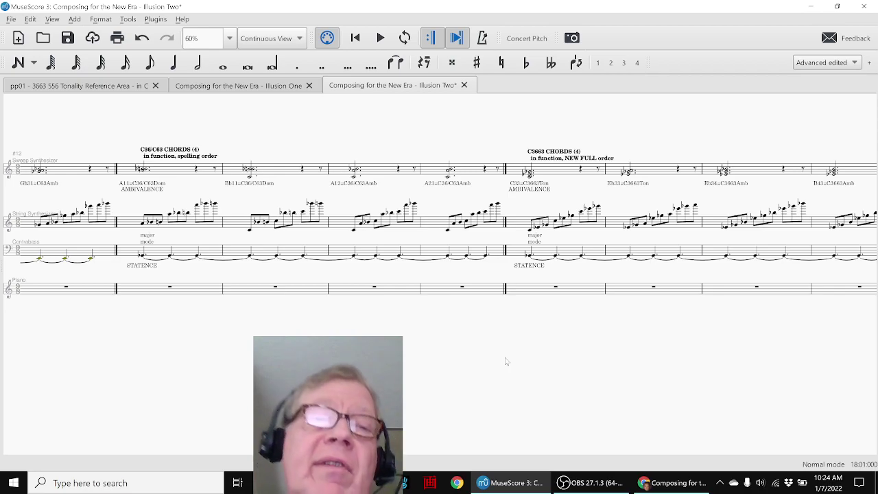
key("ctrl+s")
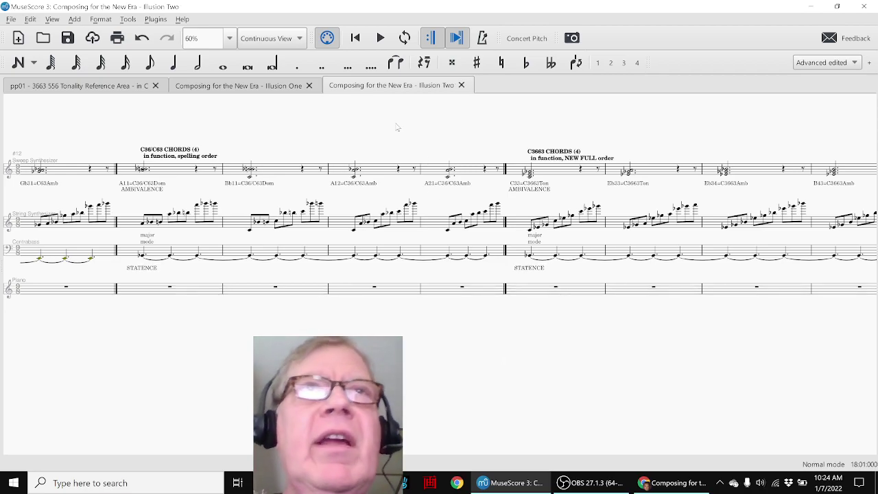
left_click(281, 88)
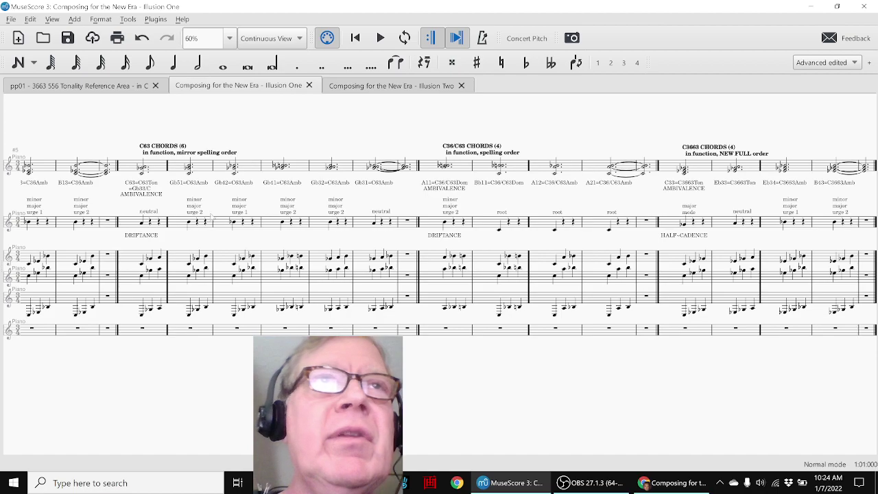
scroll(214, 379, "left", 5)
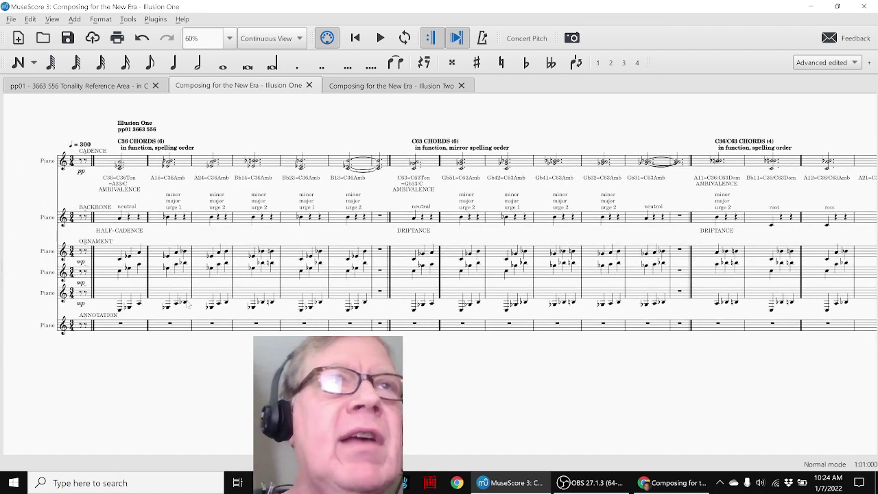
left_click(112, 234)
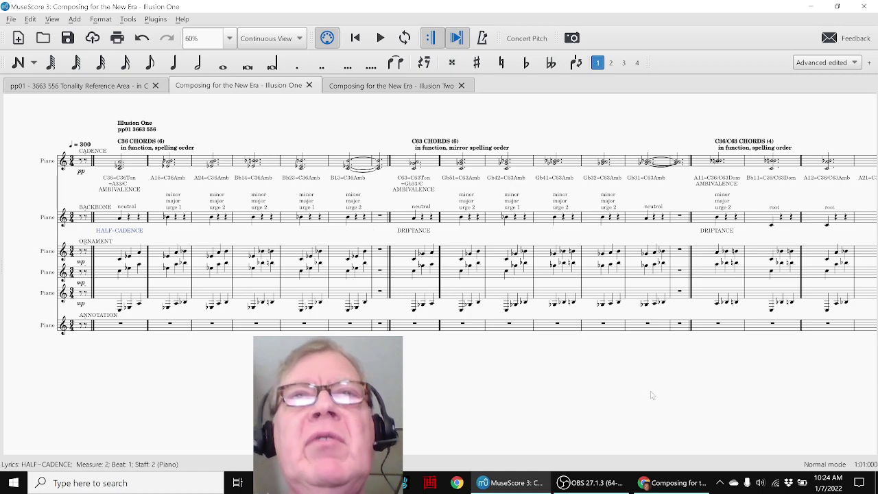
scroll(605, 409, "right", 5)
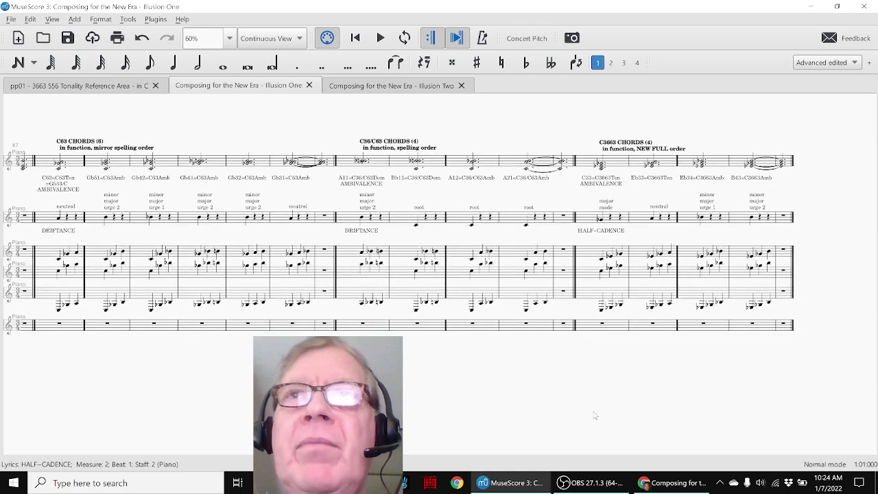
key("Escape")
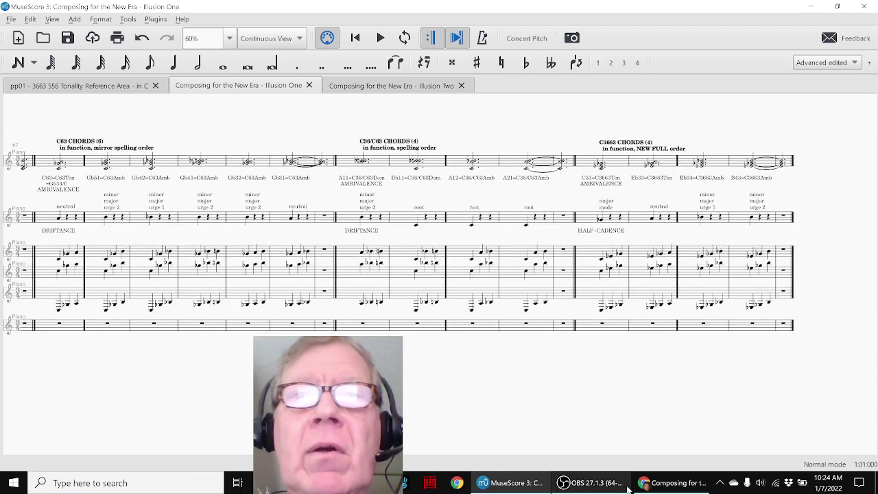
In the Sheets session notes, step through B39 and the tbd entry under Ideas Next Time
left_click(676, 482)
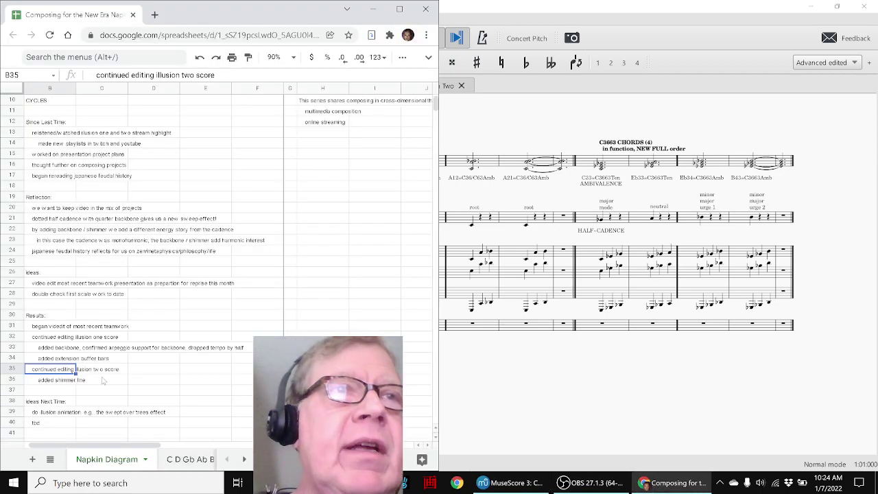
scroll(103, 380, "down", 2)
double_click(60, 337)
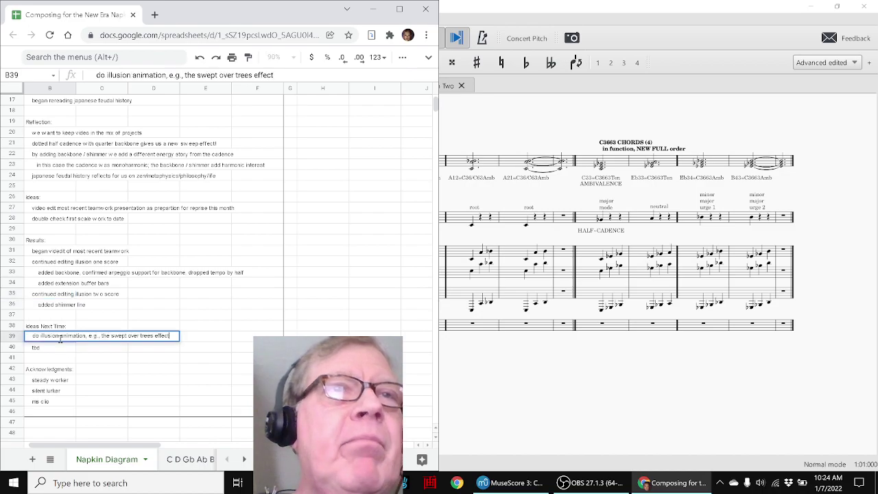
key("Return")
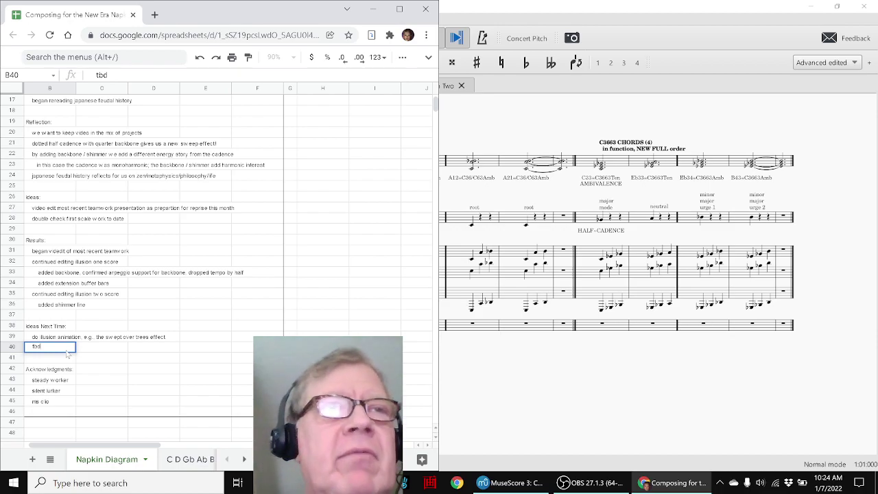
key("Return")
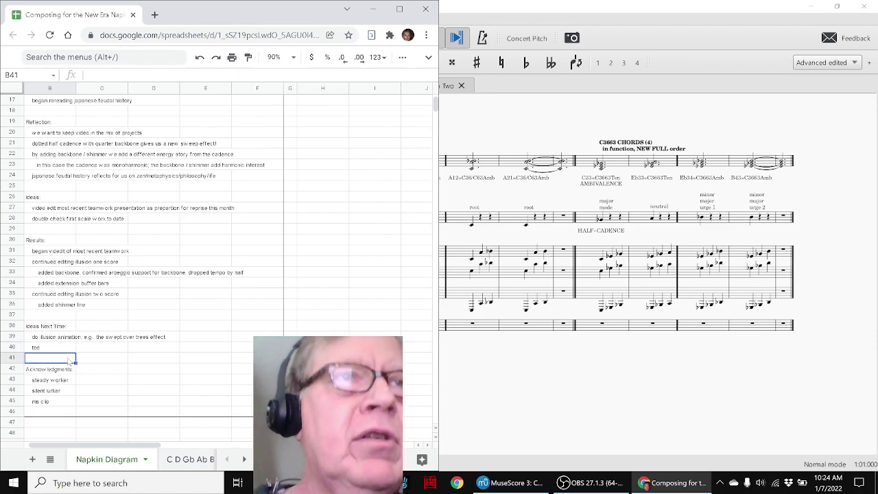
Move down through the acknowledgments list, then bring OBS's stream window forward
key("Left")
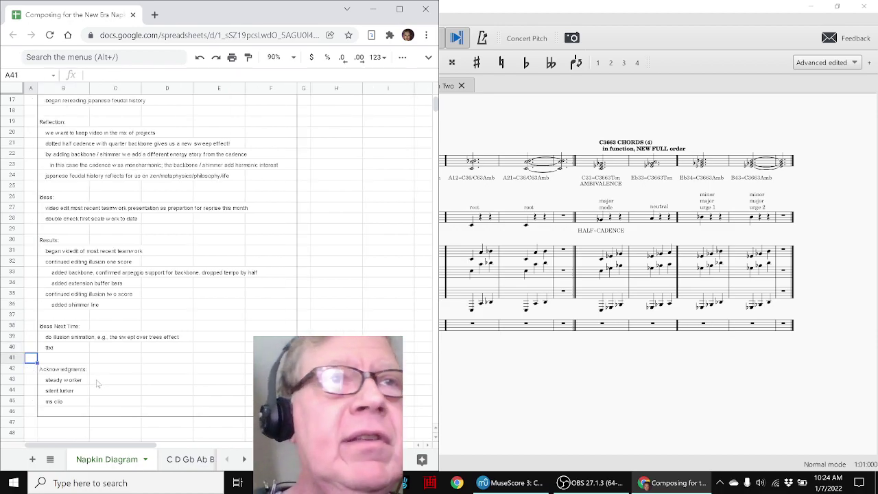
key("Down")
key("Down")
key("Down")
key("Right")
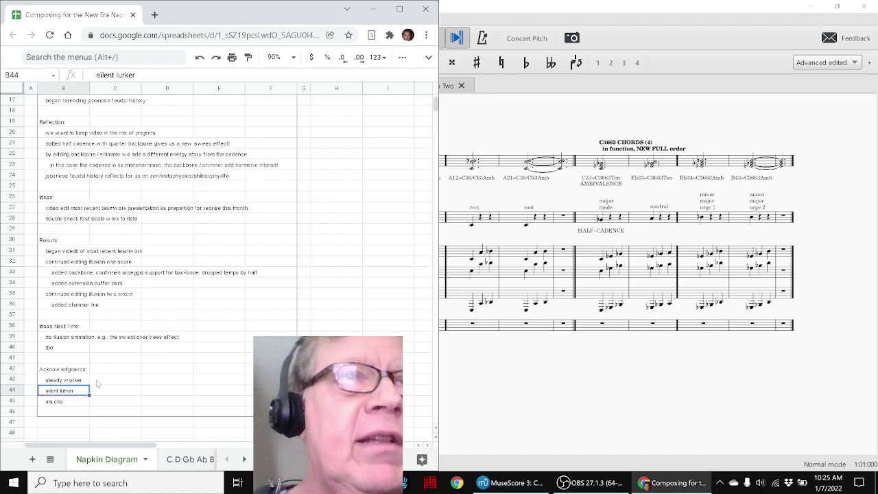
key("Down")
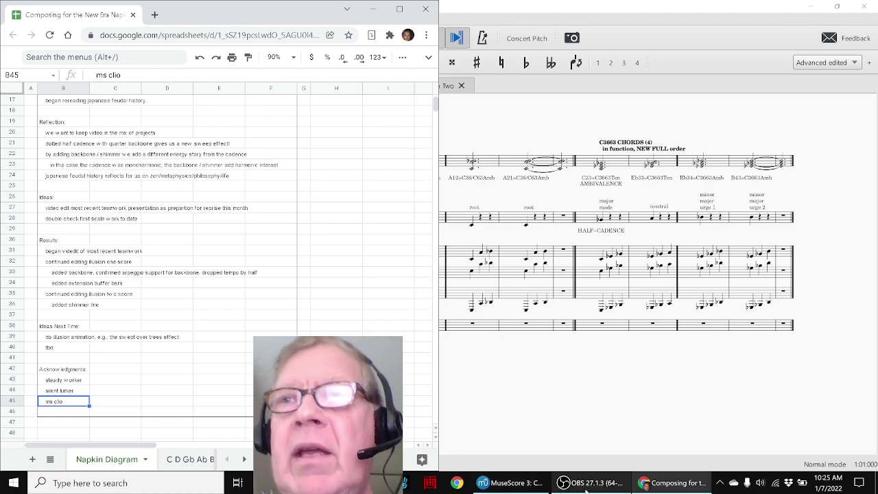
mouse_move(589, 483)
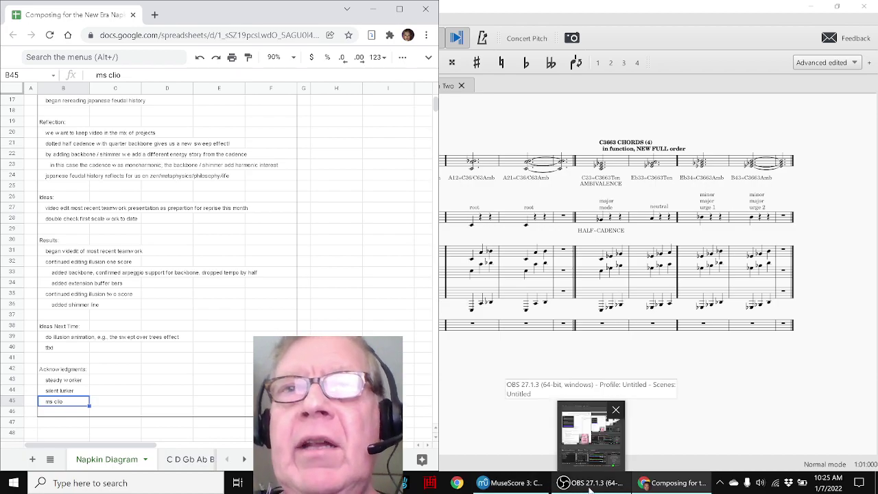
left_click(590, 488)
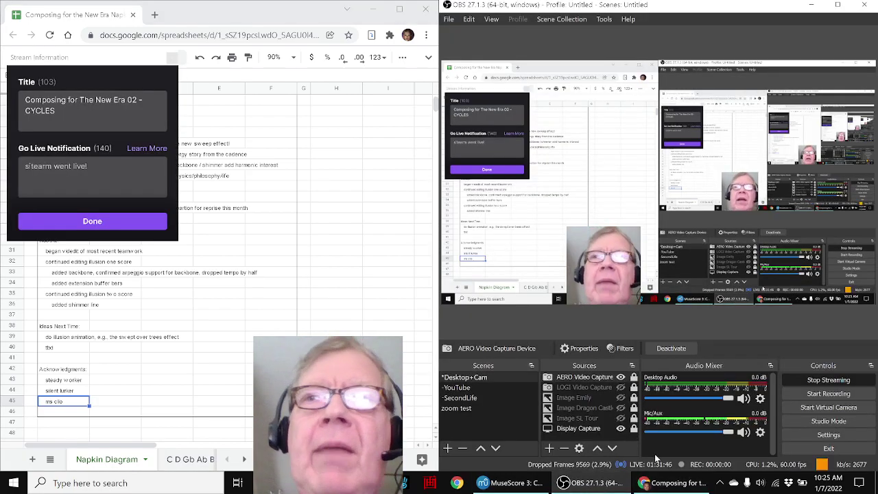